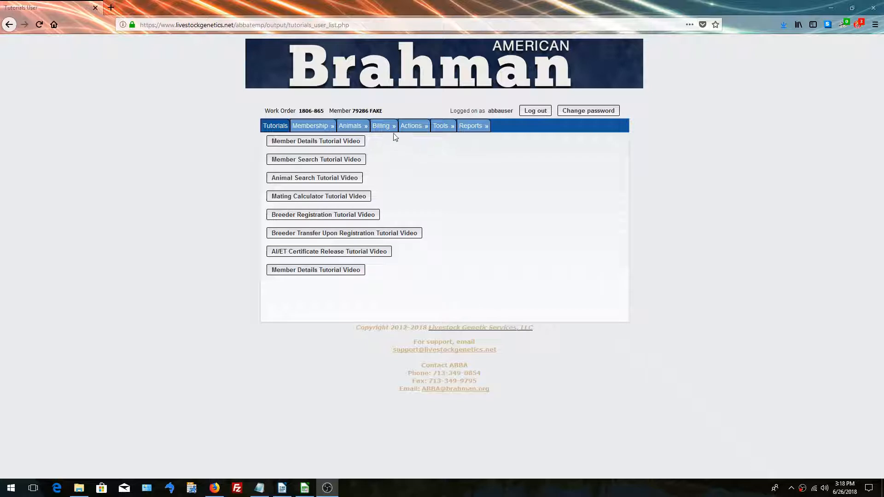
Start a registration import from the current work order and load the IMPORT3 file from the Desktop
{"action": "mouse_move", "coordinate": [393, 131]}
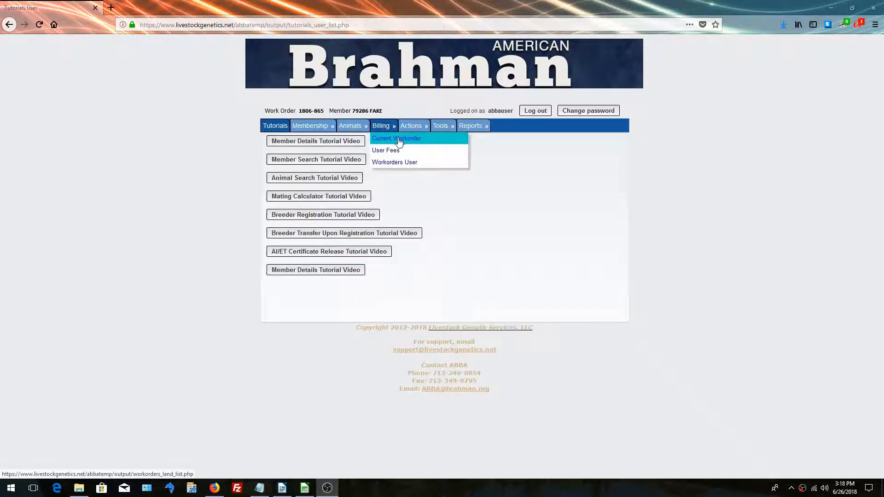
{"action": "left_click", "coordinate": [399, 142]}
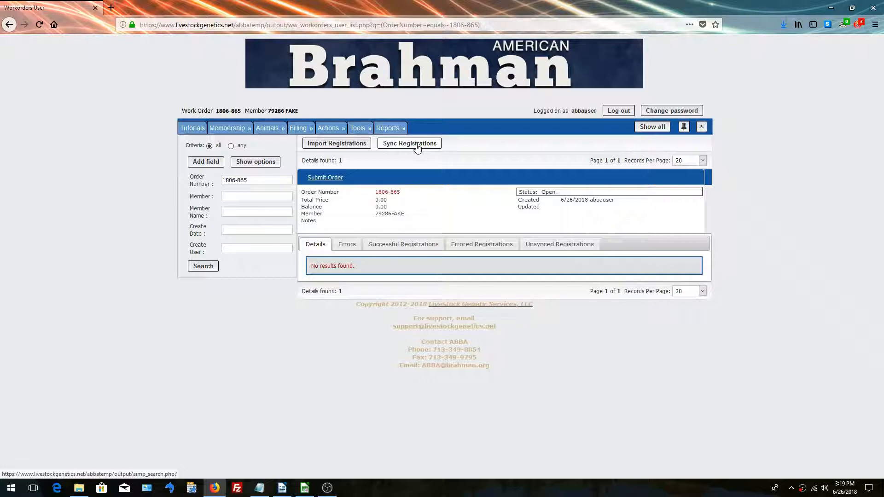
{"action": "left_click", "coordinate": [357, 145]}
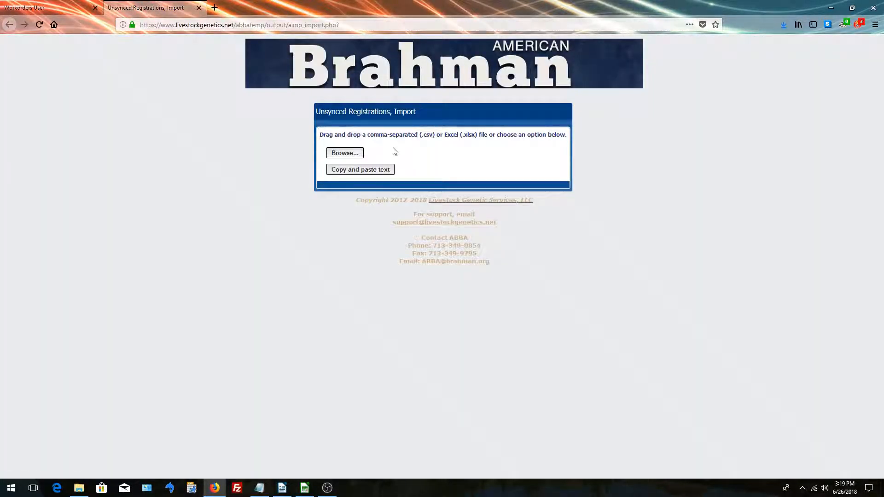
{"action": "left_click", "coordinate": [358, 157]}
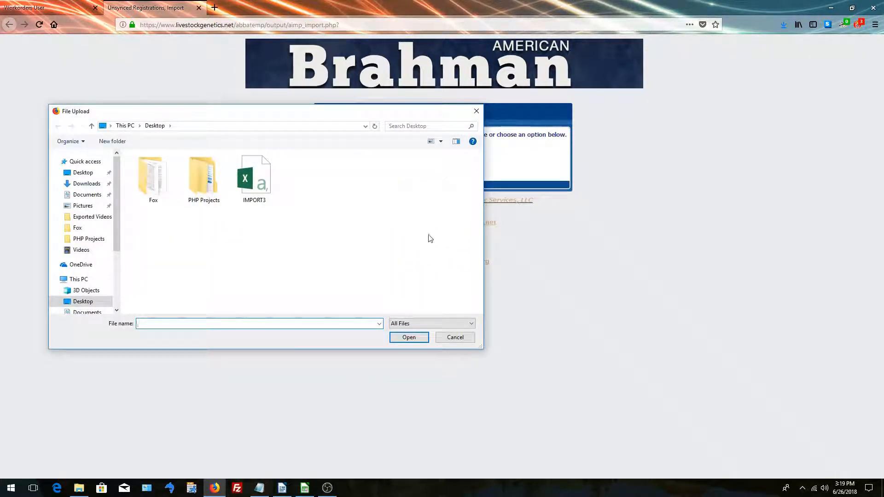
{"action": "left_click", "coordinate": [266, 190]}
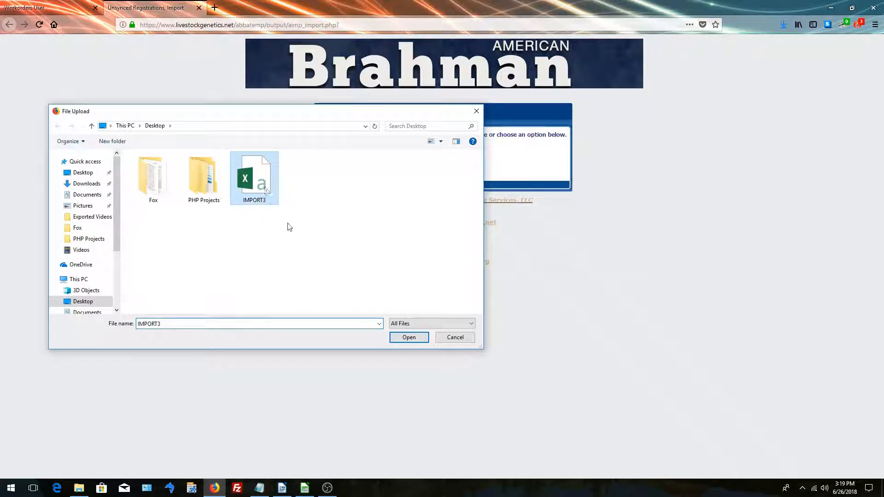
{"action": "left_click", "coordinate": [410, 337]}
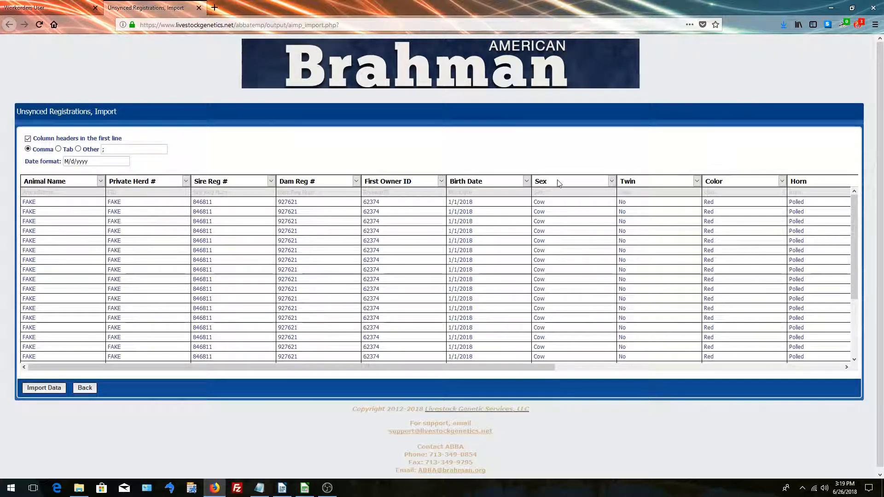
Map the fourth import column to Dam Reg # and check the mappings of the remaining columns
{"action": "left_click", "coordinate": [309, 183]}
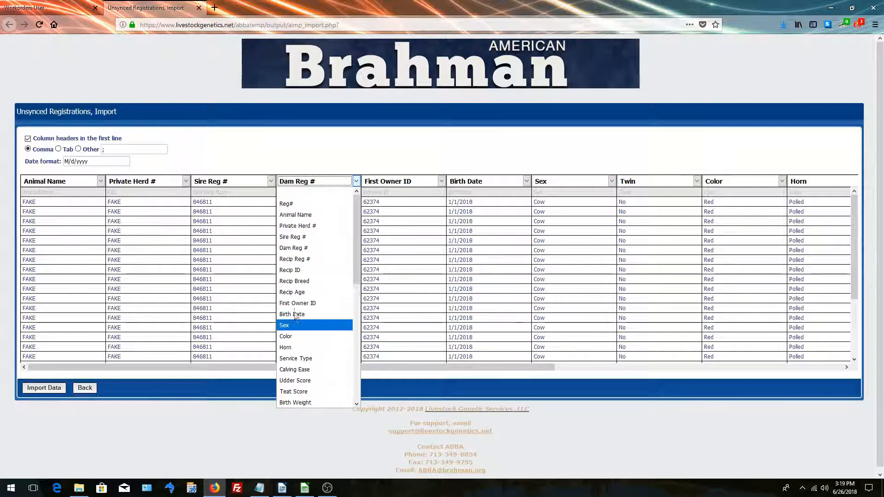
{"action": "left_click", "coordinate": [296, 250]}
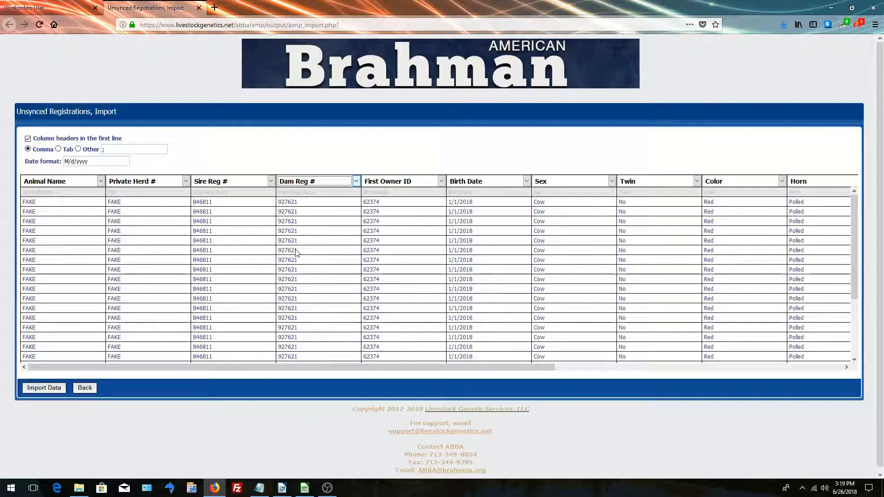
{"action": "left_click_drag", "start_coordinate": [324, 367], "coordinate": [696, 370]}
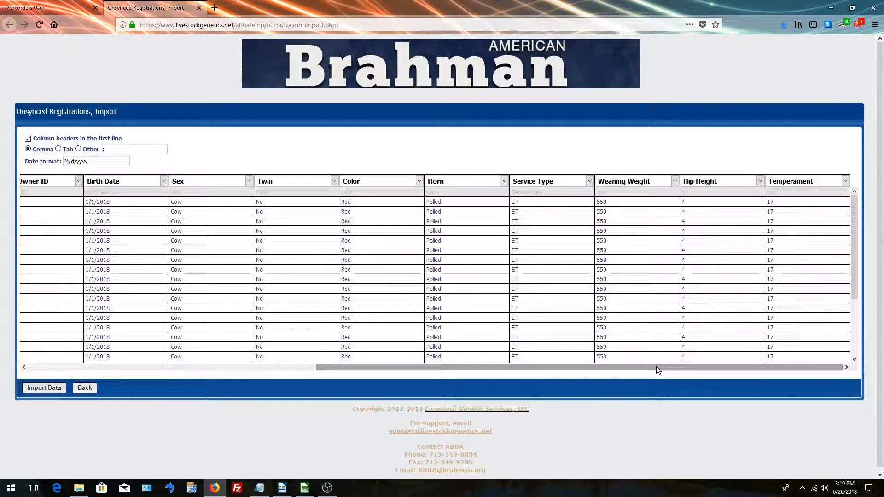
{"action": "left_click_drag", "start_coordinate": [656, 366], "coordinate": [266, 368]}
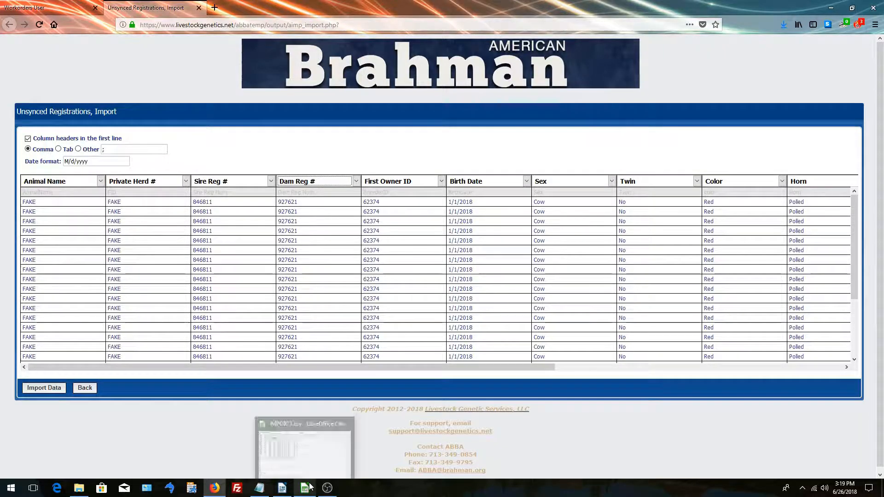
Compare the column headers with the IMPORT3 spreadsheet in LibreOffice Calc, return to Firefox and import the data
{"action": "left_click", "coordinate": [304, 442]}
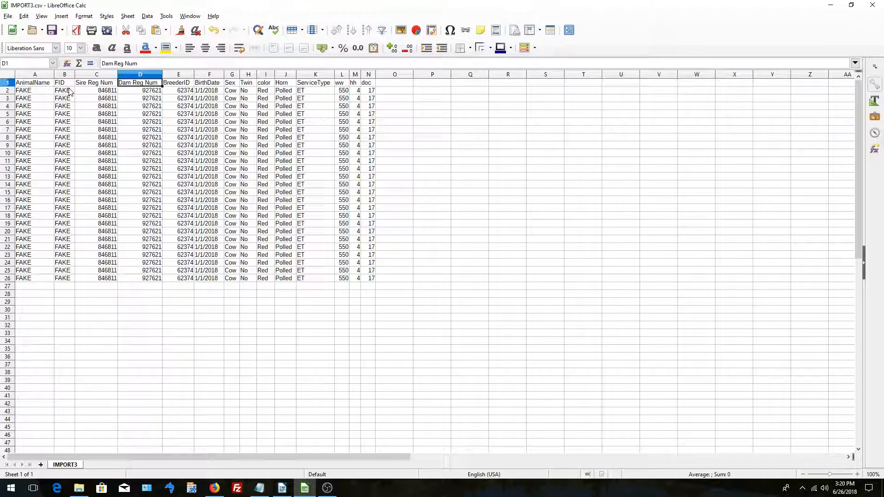
{"action": "left_click", "coordinate": [215, 489]}
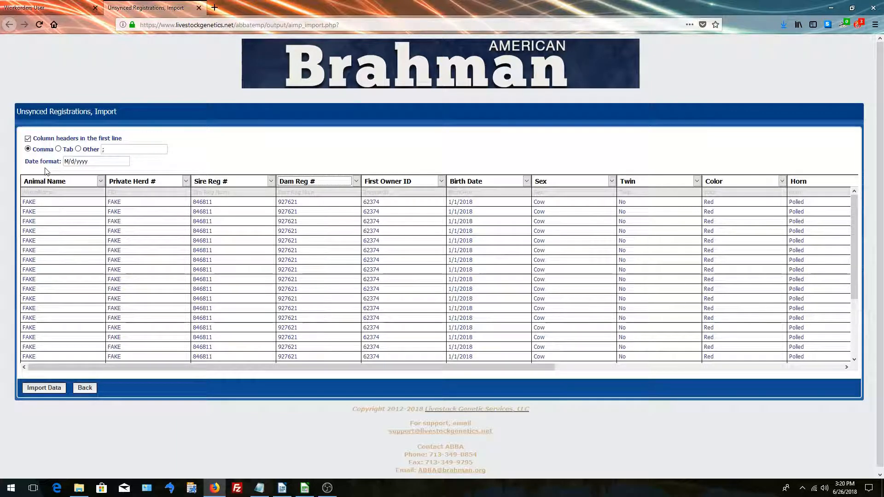
{"action": "scroll", "coordinate": [108, 215], "scroll_direction": "down", "scroll_amount": 4}
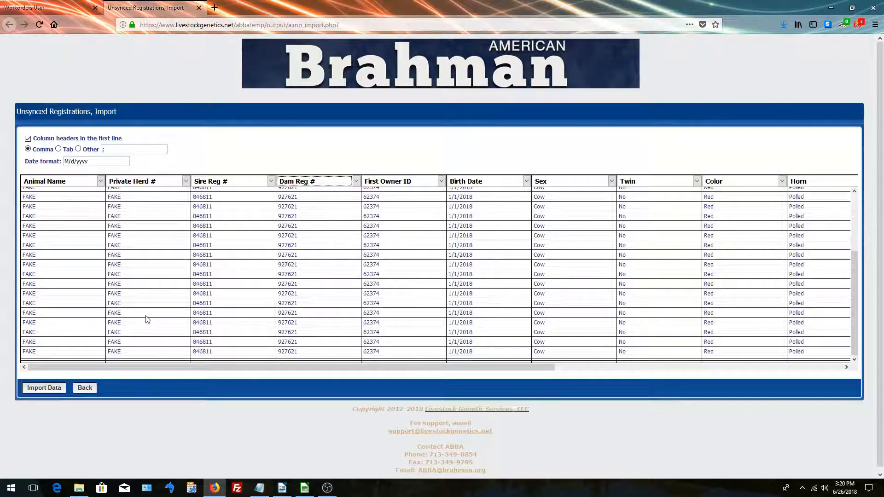
{"action": "left_click", "coordinate": [57, 390]}
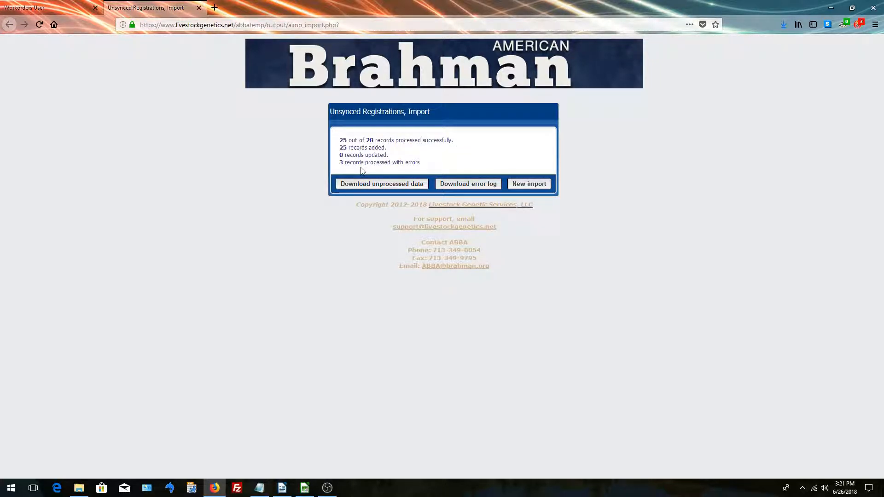
Download the import error log, open it in Notepad and examine the entries for the failed records
{"action": "left_click", "coordinate": [479, 188]}
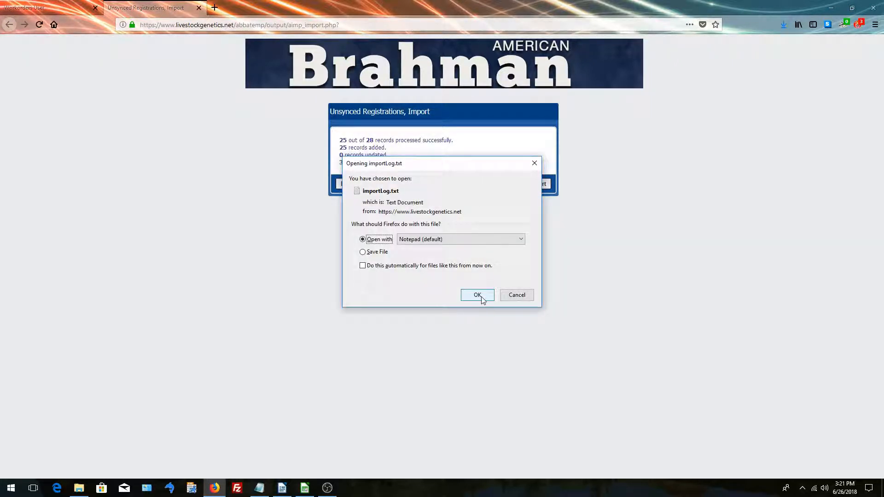
{"action": "left_click", "coordinate": [482, 298]}
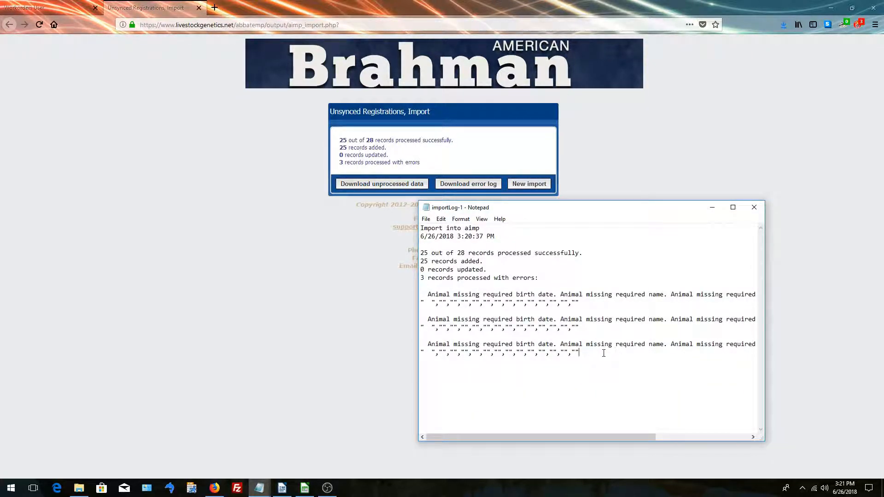
{"action": "left_click_drag", "start_coordinate": [602, 354], "coordinate": [425, 295]}
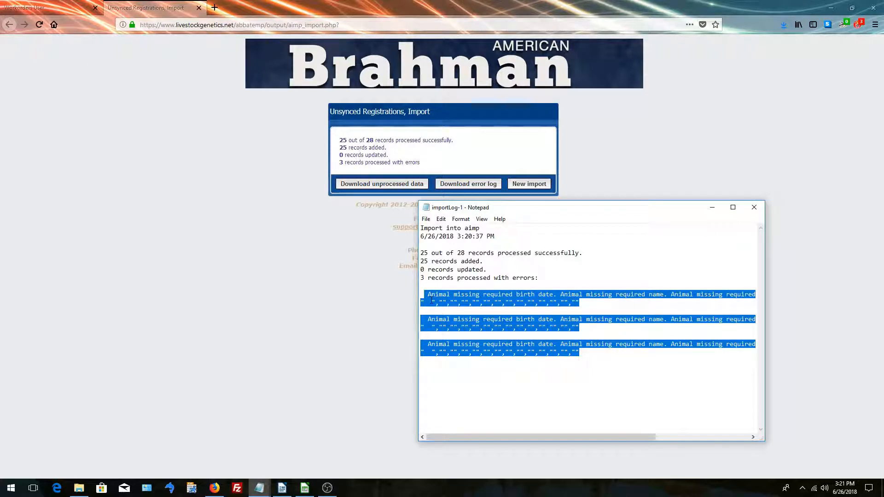
{"action": "left_click", "coordinate": [557, 318]}
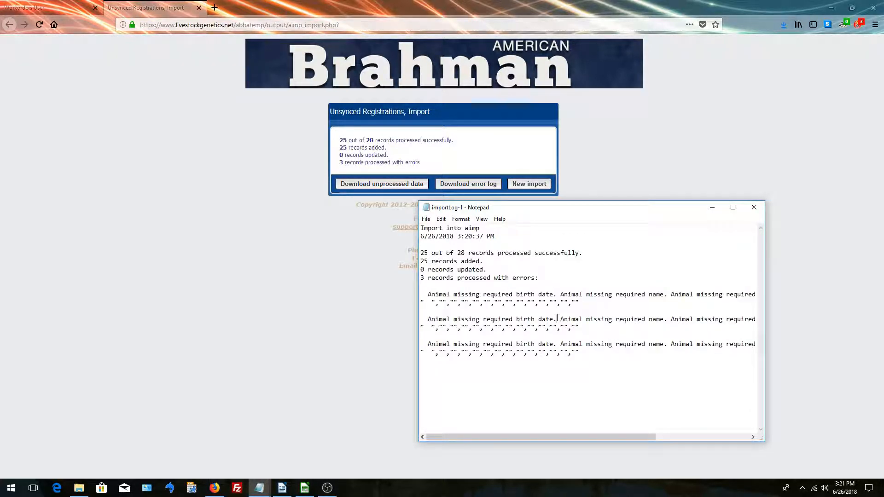
{"action": "left_click", "coordinate": [167, 282]}
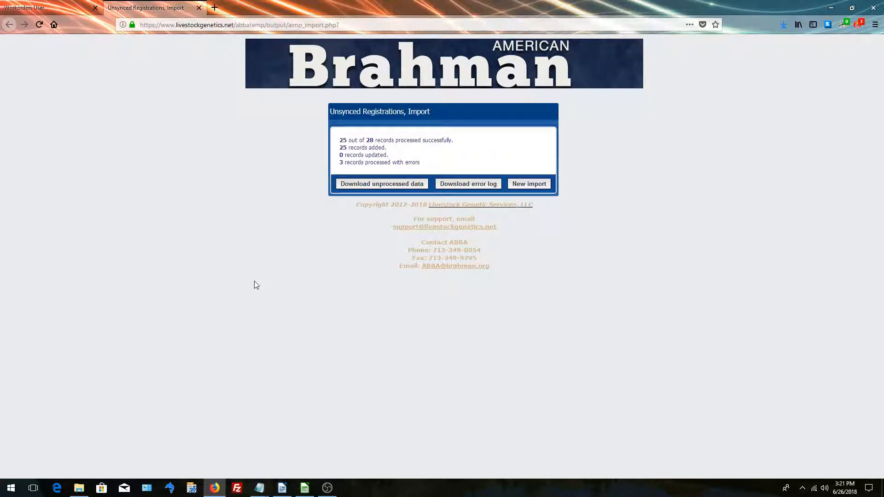
Close the import page, reload the work order and review its unsynced registrations
{"action": "left_click", "coordinate": [199, 7]}
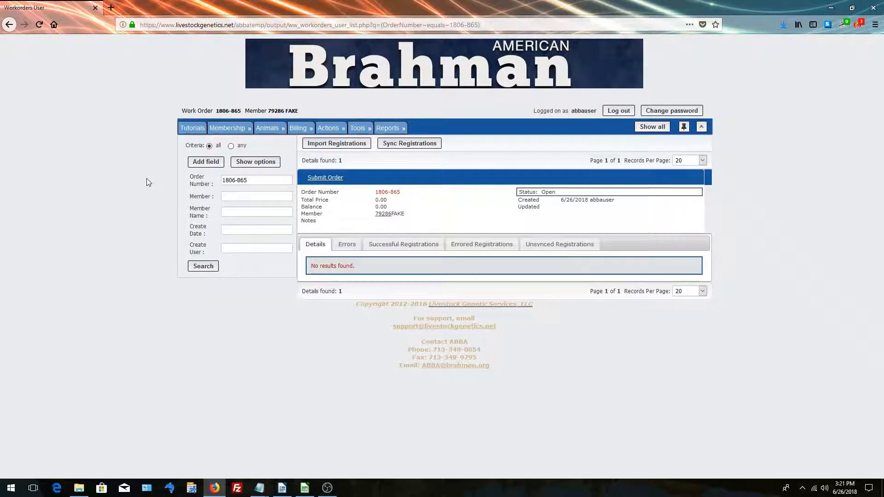
{"action": "left_click", "coordinate": [38, 25]}
{"action": "left_click", "coordinate": [566, 248]}
{"action": "scroll", "coordinate": [437, 249], "scroll_direction": "down", "scroll_amount": 5}
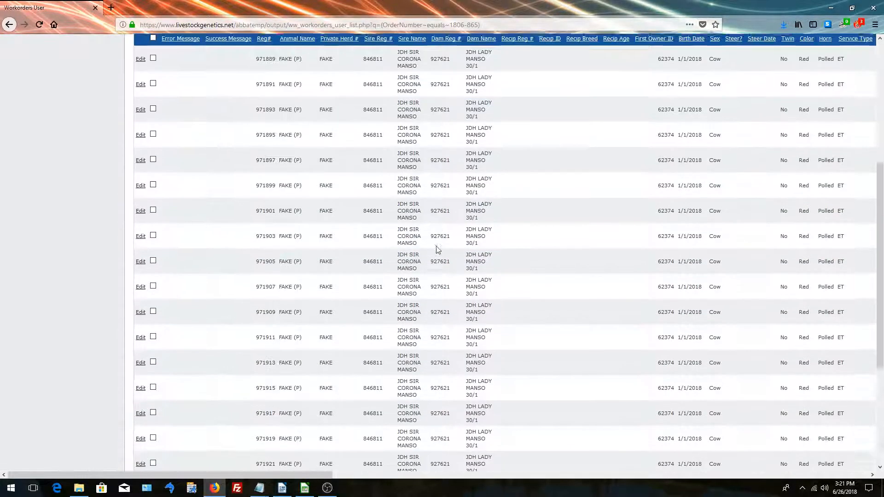
{"action": "scroll", "coordinate": [436, 246], "scroll_direction": "down", "scroll_amount": 5}
{"action": "scroll", "coordinate": [436, 246], "scroll_direction": "up", "scroll_amount": 10}
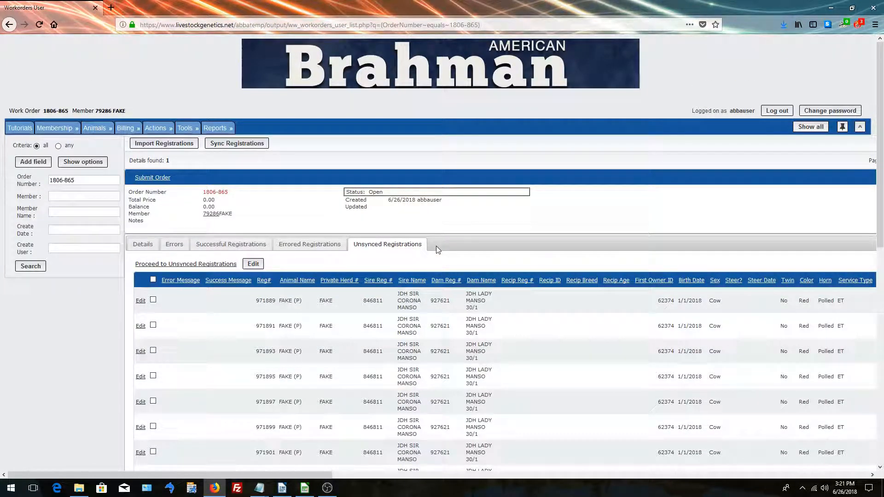
Go to the full Unsynced Registrations list, open the second record for inline editing and save it without changes
{"action": "left_click", "coordinate": [201, 264]}
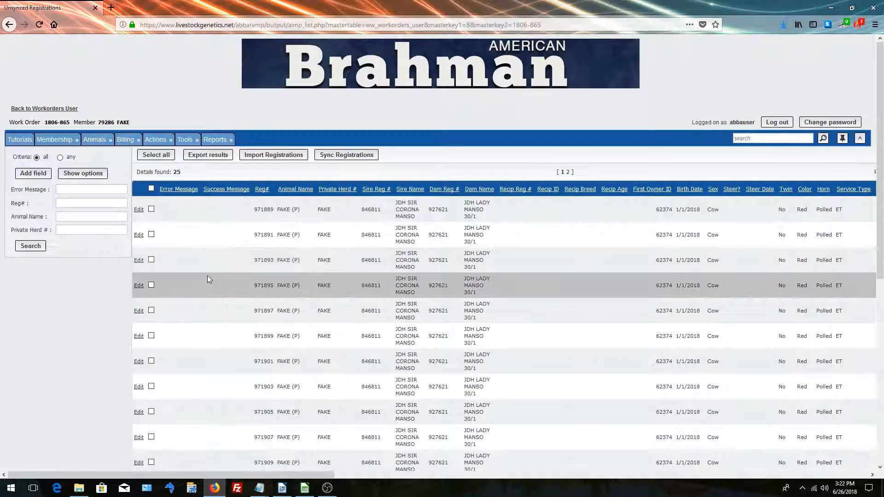
{"action": "scroll", "coordinate": [207, 275], "scroll_direction": "down", "scroll_amount": 3}
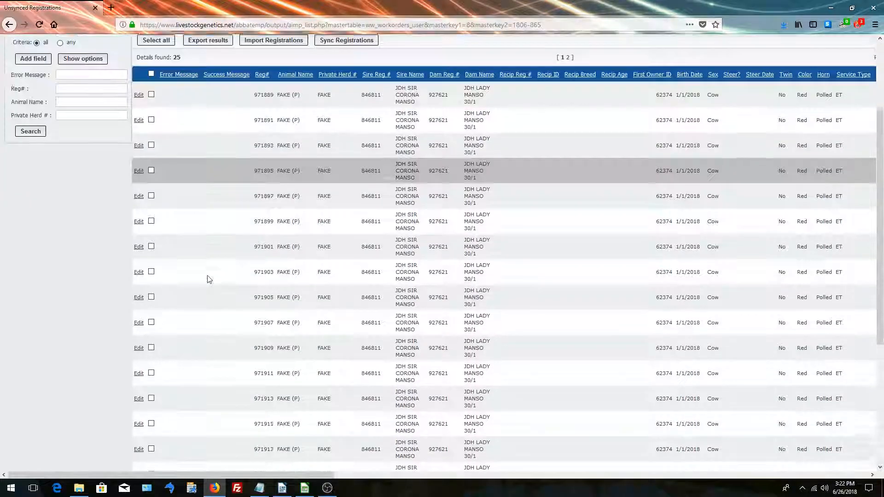
{"action": "scroll", "coordinate": [207, 275], "scroll_direction": "up", "scroll_amount": 3}
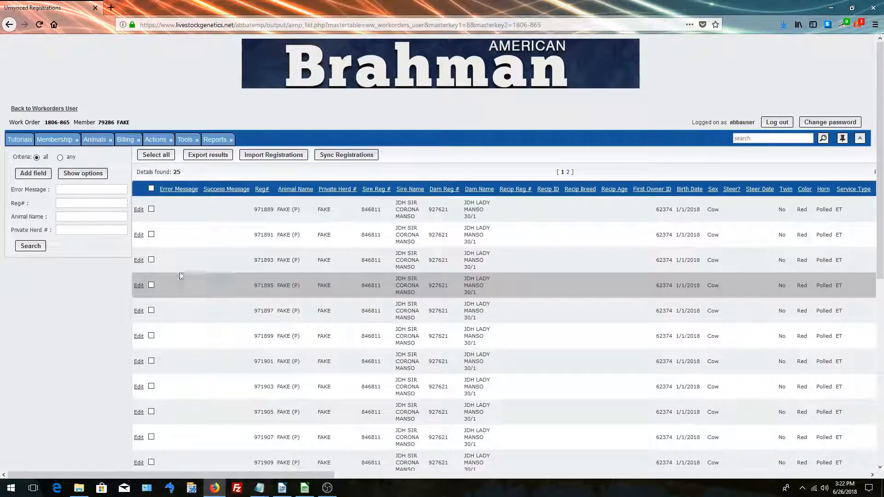
{"action": "left_click", "coordinate": [139, 235]}
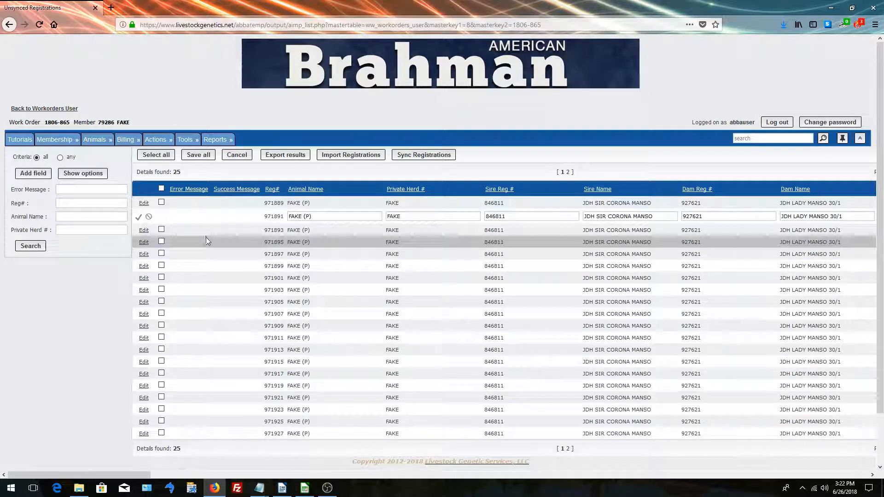
{"action": "left_click", "coordinate": [139, 219]}
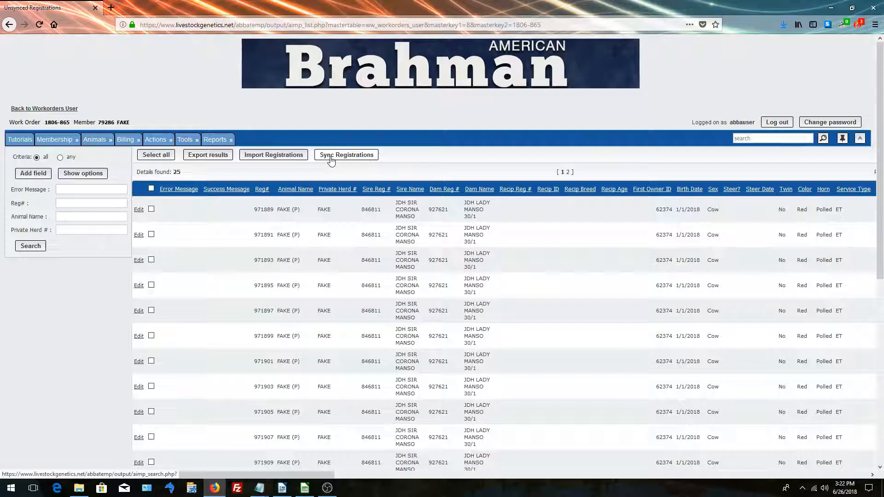
Sync the registrations and display the work order's successful and errored registrations
{"action": "left_click", "coordinate": [332, 161]}
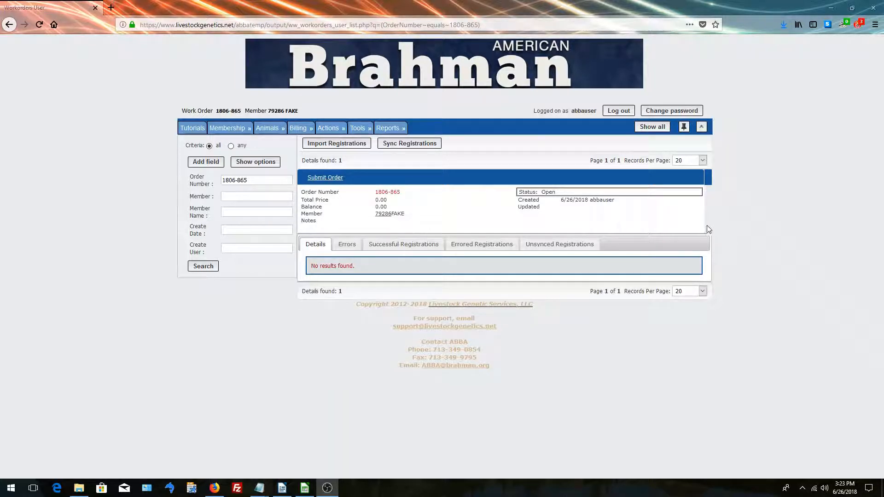
{"action": "left_click", "coordinate": [421, 248]}
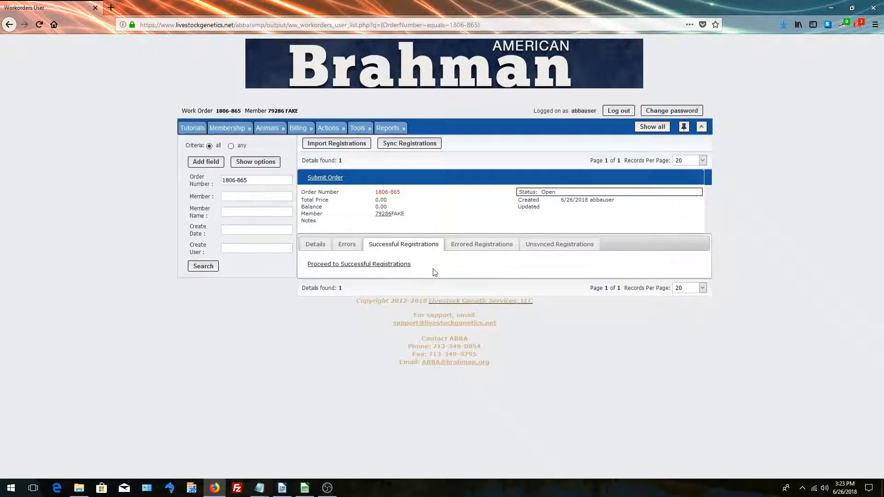
{"action": "left_click", "coordinate": [495, 250]}
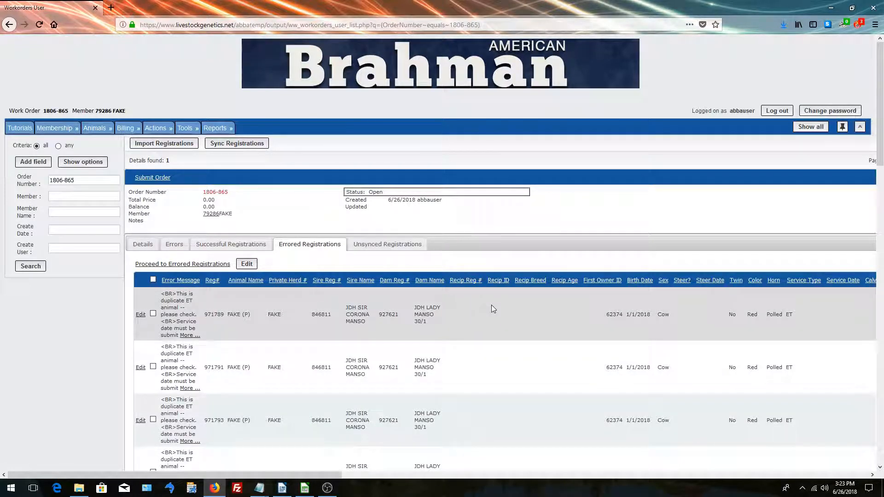
Look through the errored registrations and read the full error message of the first one
{"action": "scroll", "coordinate": [484, 323], "scroll_direction": "down", "scroll_amount": 10}
{"action": "scroll", "coordinate": [485, 324], "scroll_direction": "up", "scroll_amount": 12}
{"action": "left_click", "coordinate": [192, 337]}
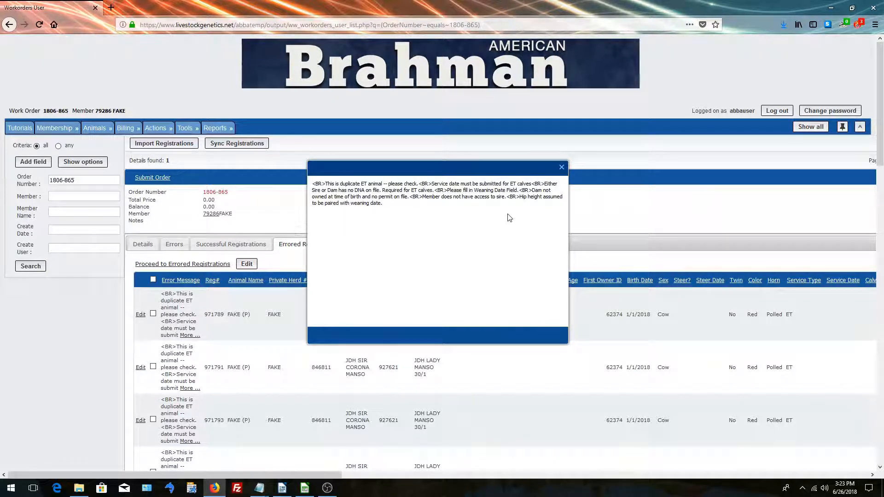
{"action": "left_click", "coordinate": [562, 169]}
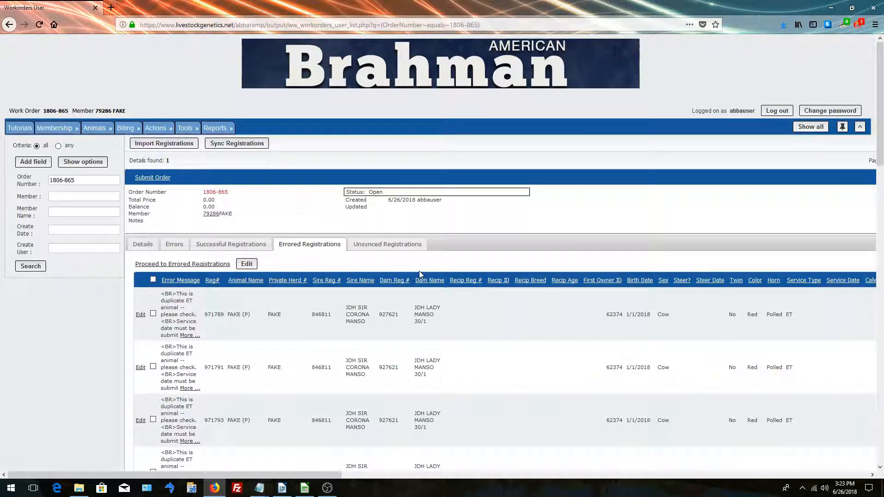
Edit and save the first errored registration on its own, and batch-edit and save the first three together
{"action": "left_click", "coordinate": [140, 315]}
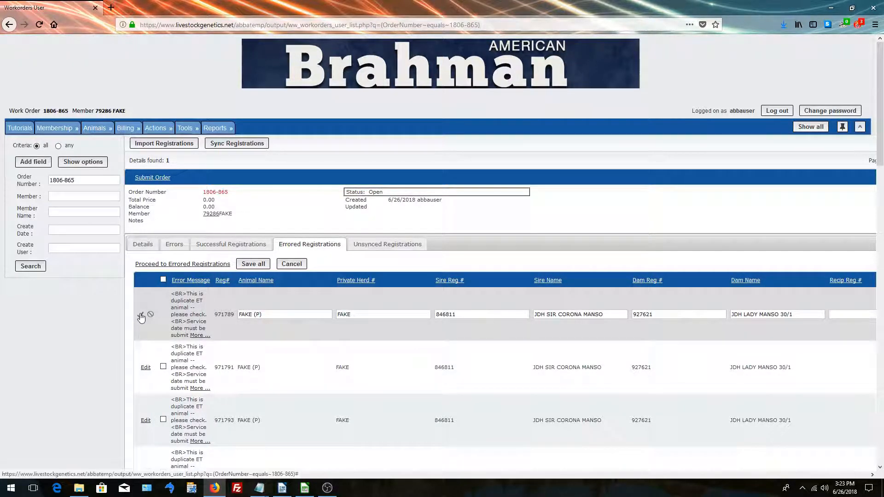
{"action": "left_click", "coordinate": [141, 316]}
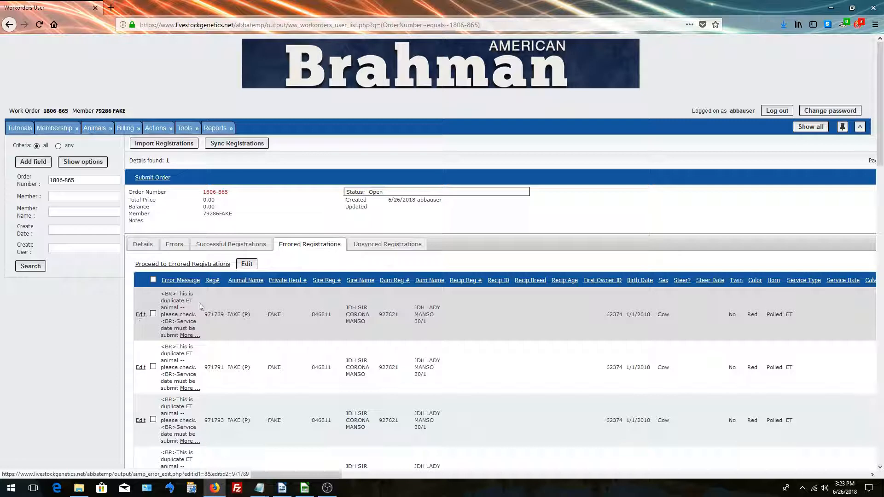
{"action": "left_click", "coordinate": [153, 314]}
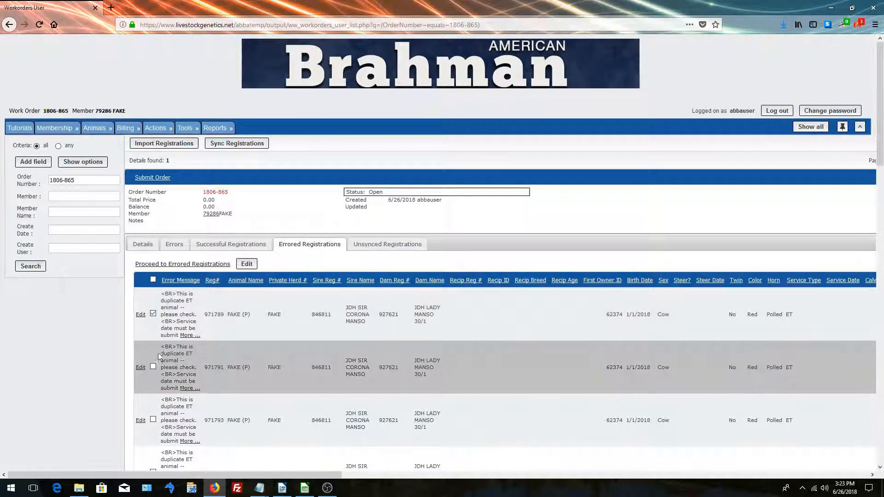
{"action": "left_click", "coordinate": [154, 367]}
{"action": "left_click", "coordinate": [154, 420]}
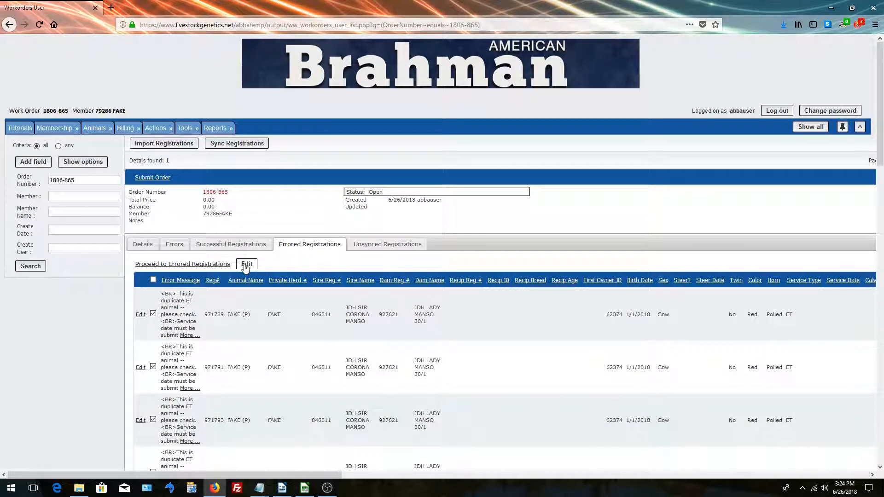
{"action": "left_click", "coordinate": [247, 265]}
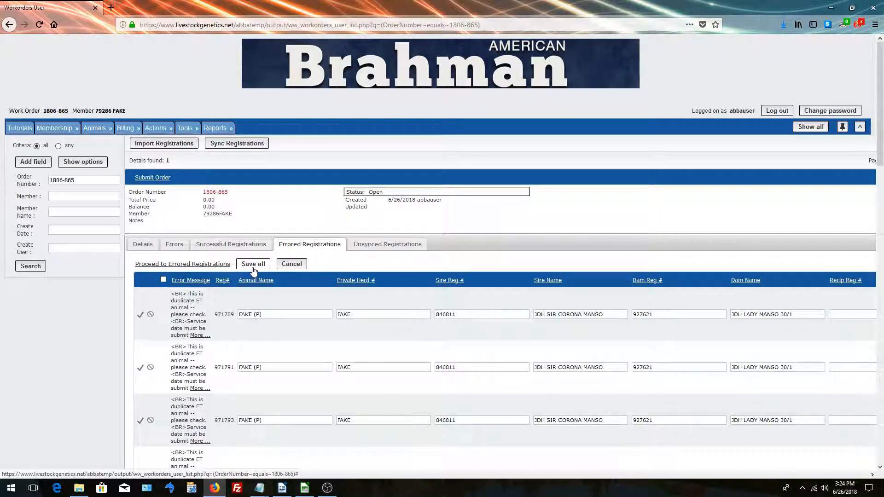
{"action": "left_click", "coordinate": [254, 269]}
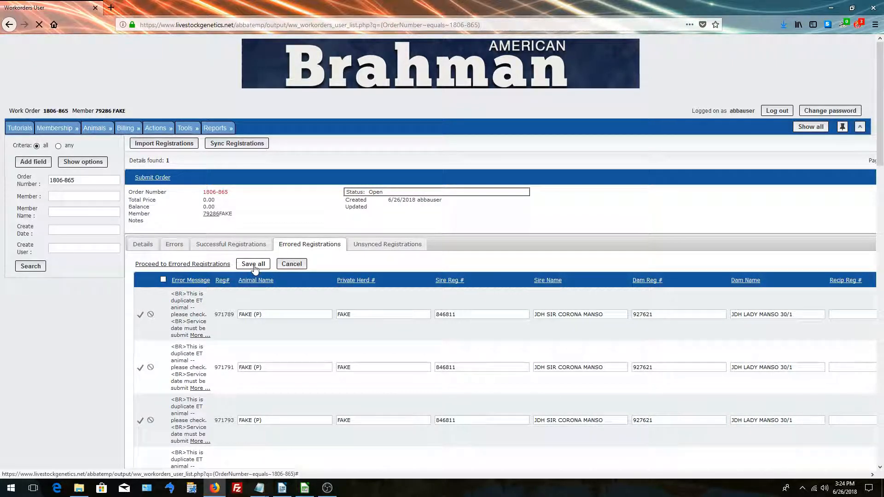